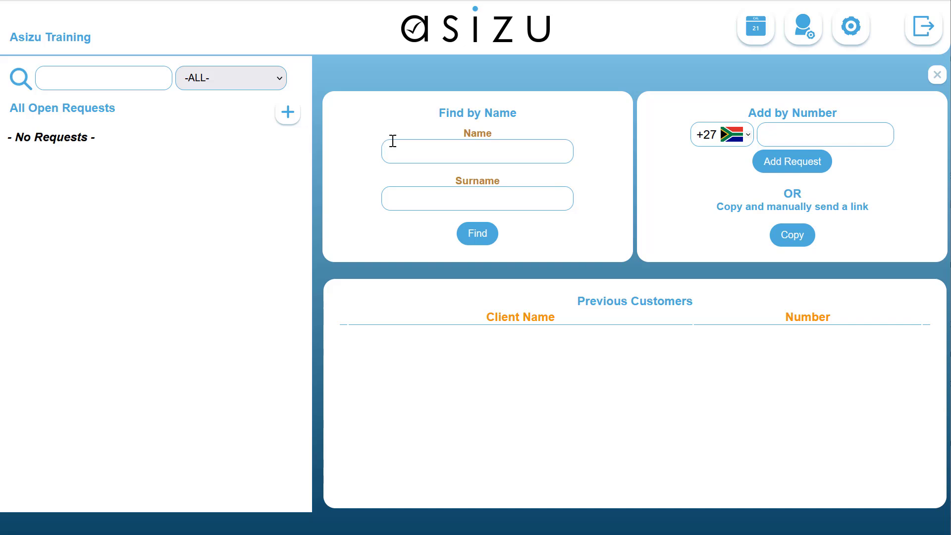
Step: Search for an existing customer by the name "test"
{"action": "left_click", "coordinate": [419, 149]}
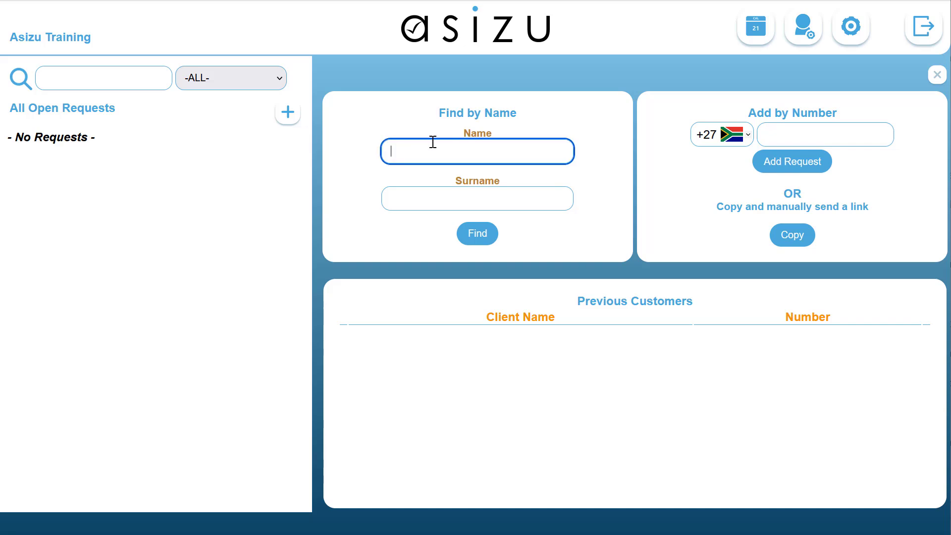
{"action": "type", "text": "test"}
{"action": "key", "text": "Escape"}
{"action": "left_click", "coordinate": [480, 236]}
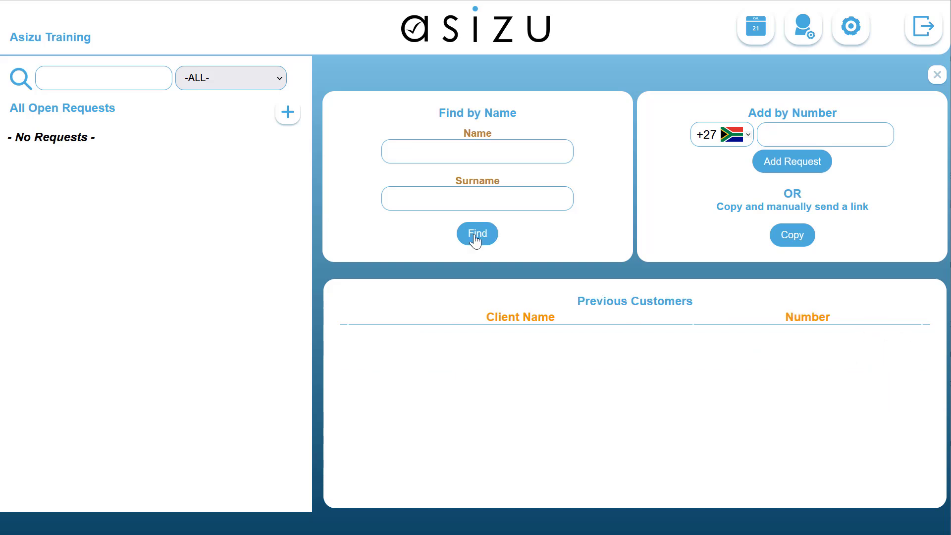
Step: Start a new request by entering the customer's phone number with the +27 country code
{"action": "left_click", "coordinate": [787, 134]}
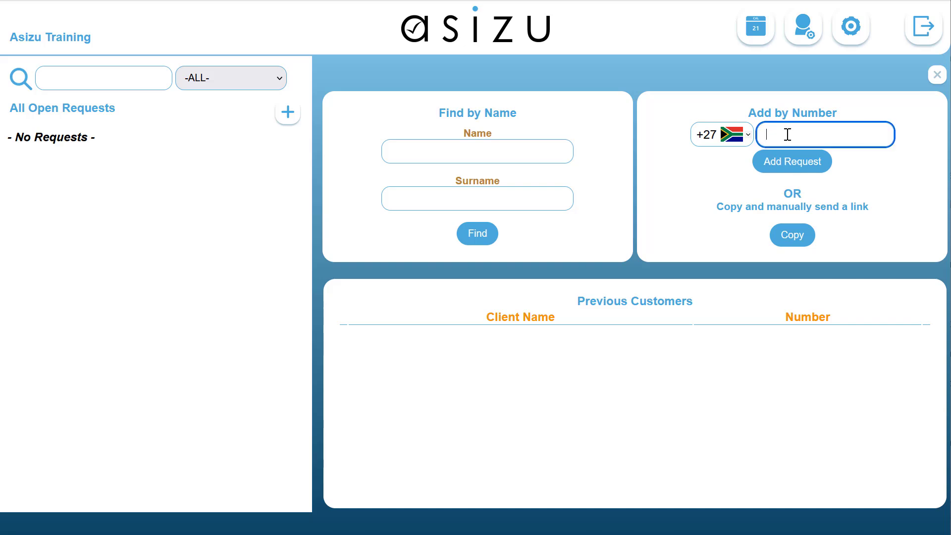
{"action": "left_click", "coordinate": [790, 163]}
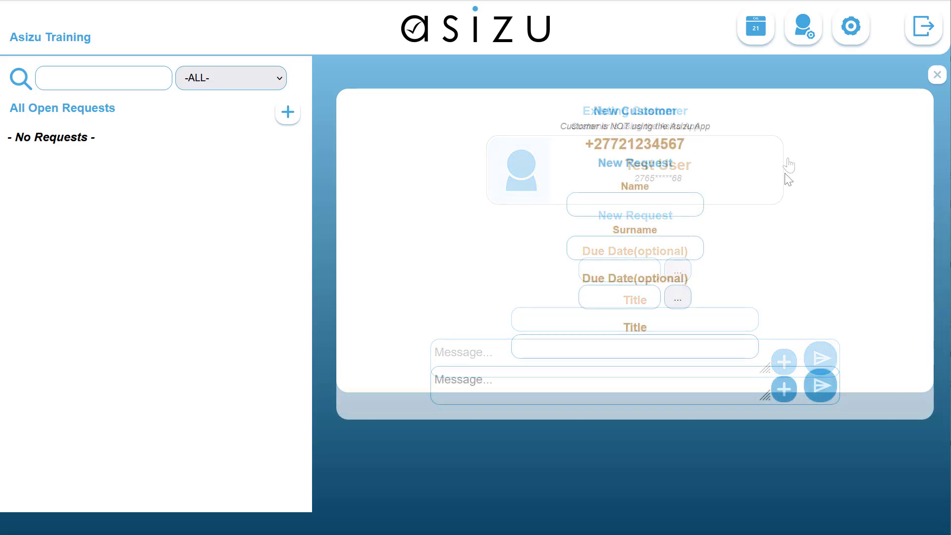
{"action": "left_click", "coordinate": [650, 204]}
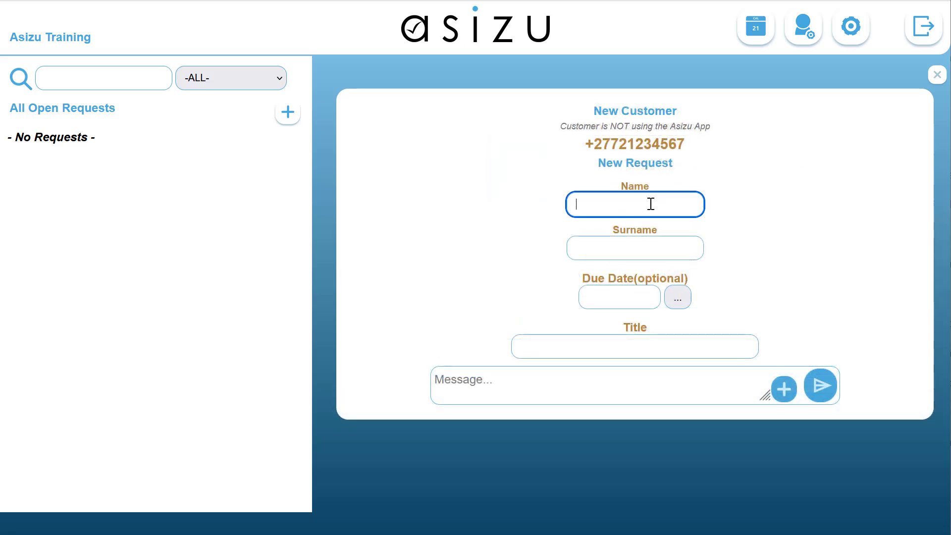
{"action": "left_click", "coordinate": [647, 249]}
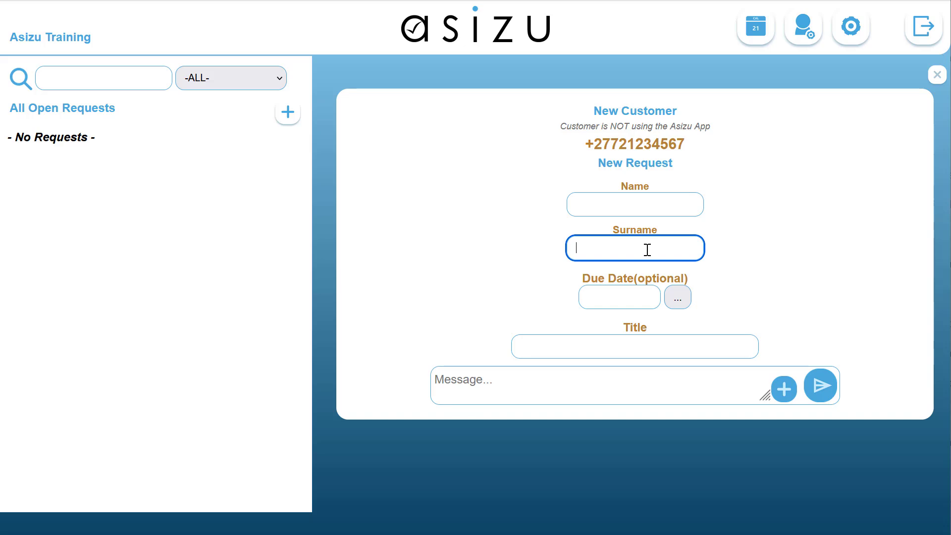
{"action": "left_click", "coordinate": [621, 268]}
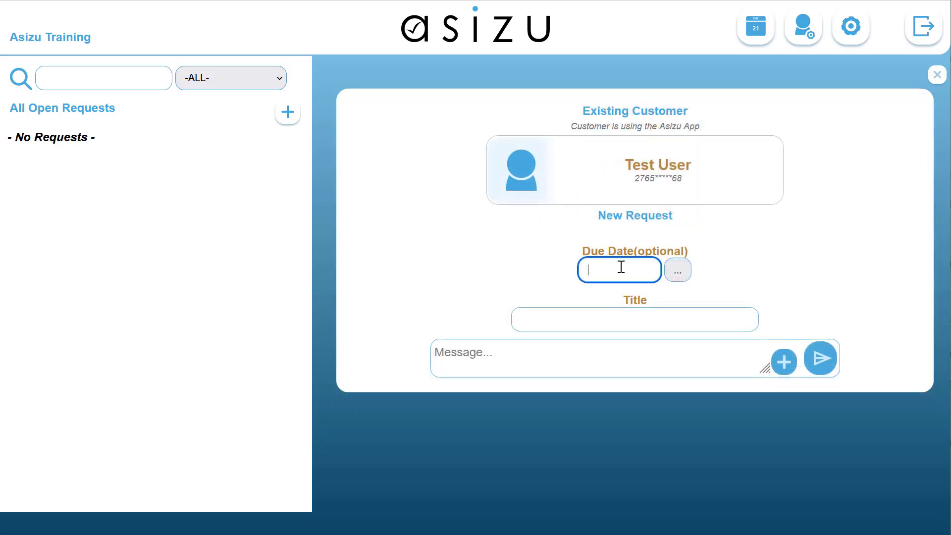
Step: Title the request "My first request", send it with the message "Check out my first request", and close its conversation
{"action": "left_click", "coordinate": [579, 319]}
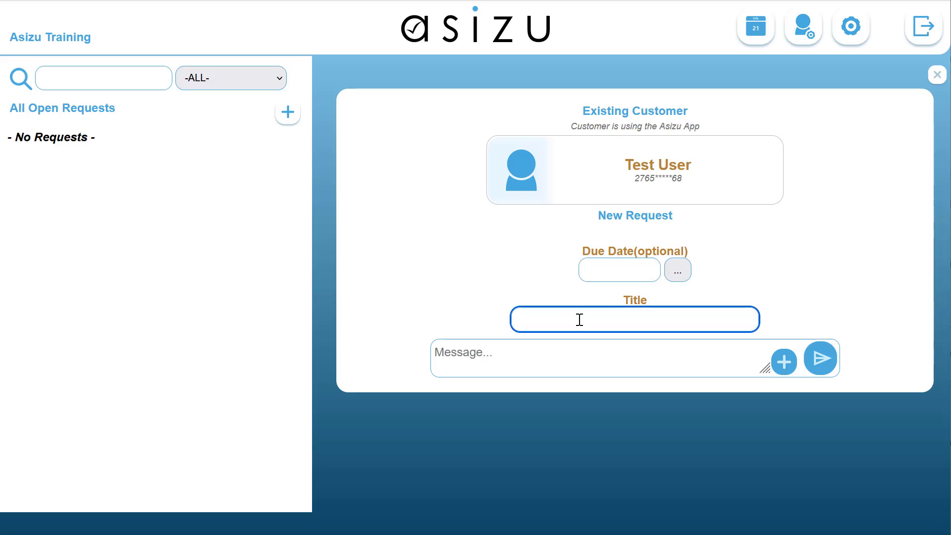
{"action": "type", "text": "My first request"}
{"action": "key", "text": "Tab"}
{"action": "type", "text": "Chec"}
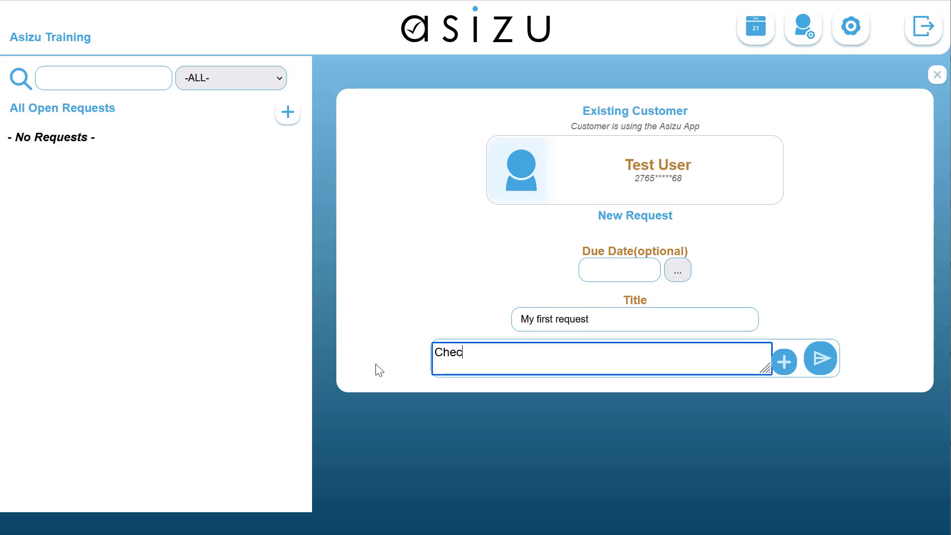
{"action": "type", "text": "k out my first request"}
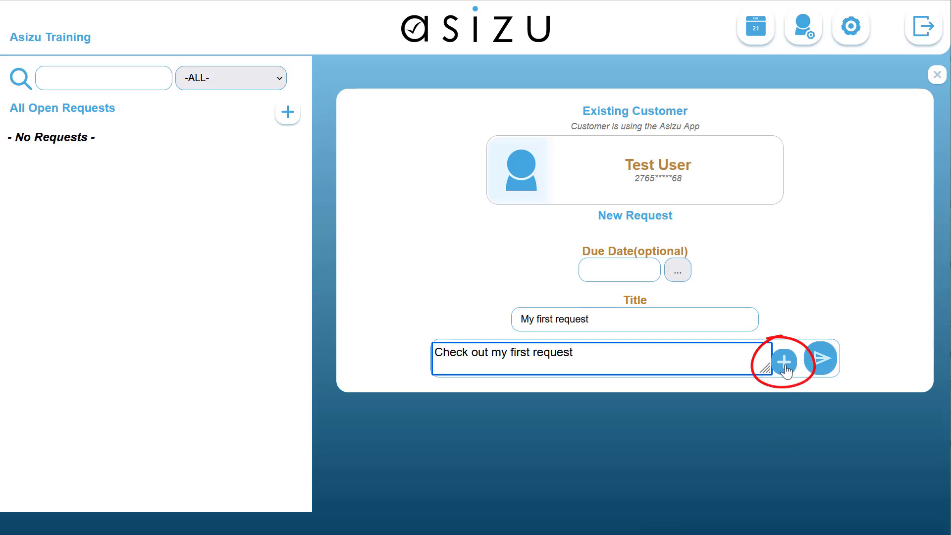
{"action": "left_click", "coordinate": [824, 367]}
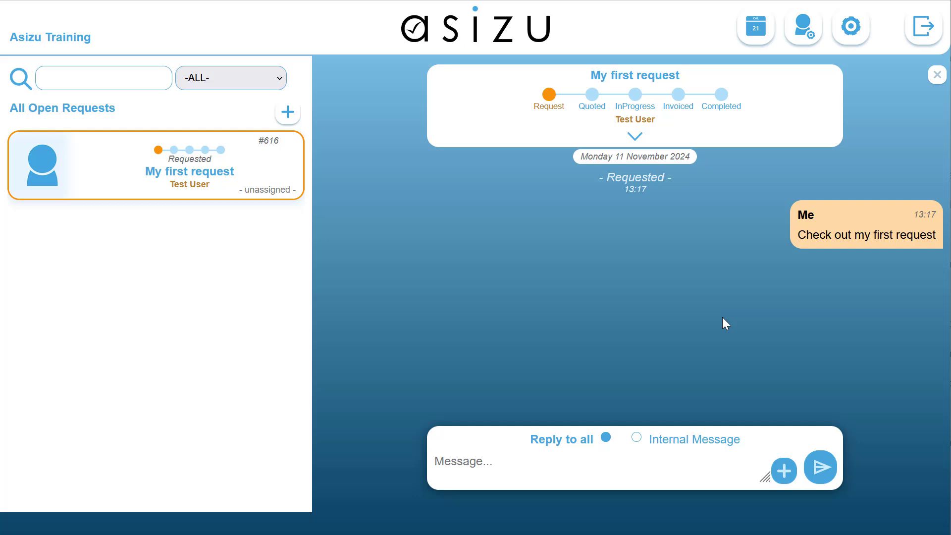
{"action": "left_click", "coordinate": [936, 75]}
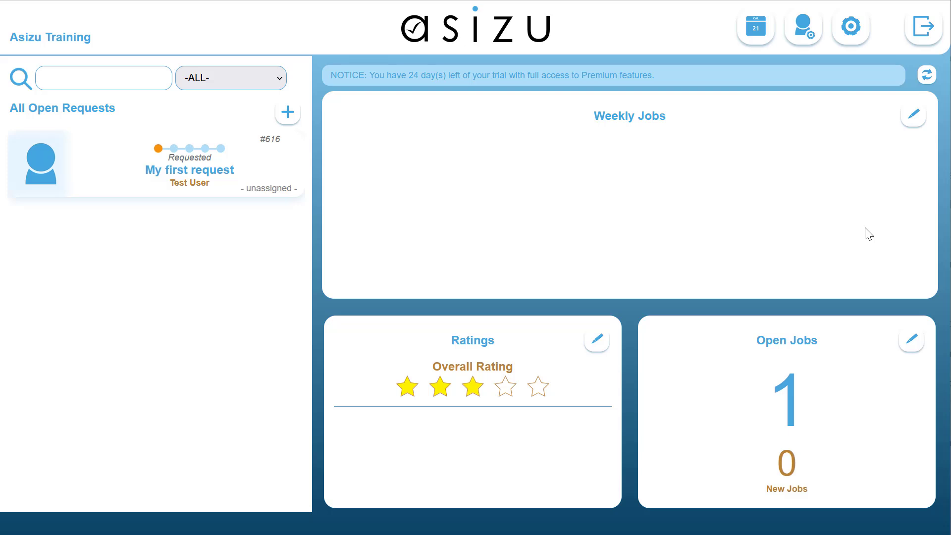
Step: Start another request for the previously served customer with the due date 2024/11/15
{"action": "left_click", "coordinate": [287, 112]}
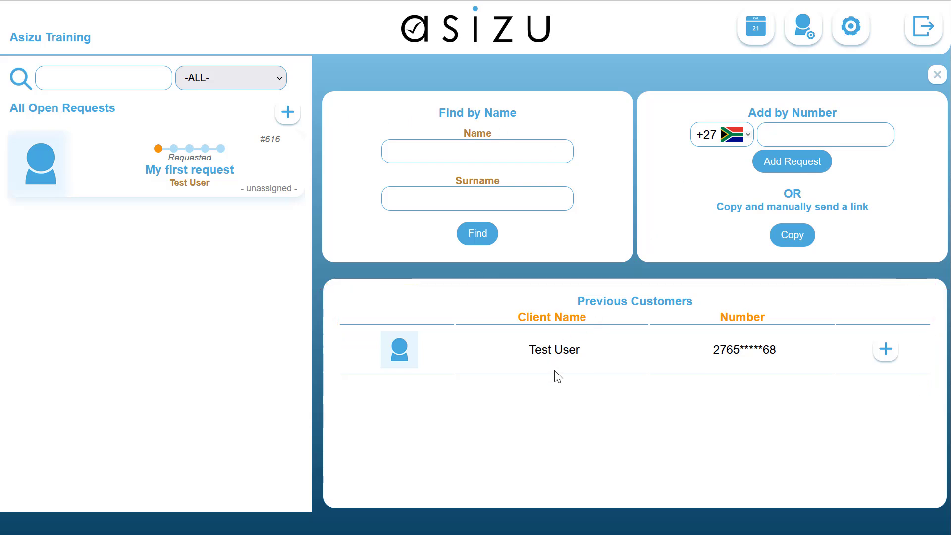
{"action": "left_click", "coordinate": [884, 350]}
{"action": "left_click", "coordinate": [676, 273]}
{"action": "left_click", "coordinate": [763, 337]}
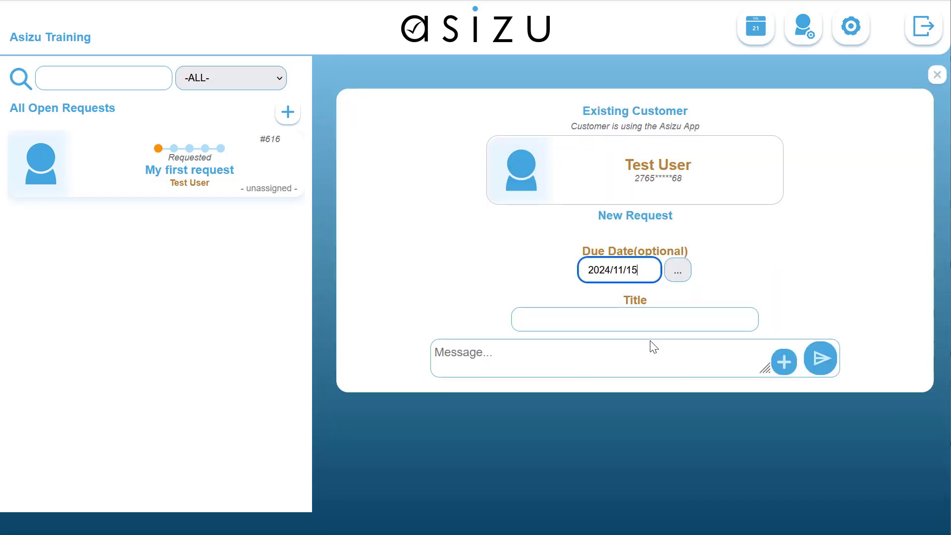
Step: Title the request "For Friday" and send it with the message "This request is for Friday"
{"action": "left_click", "coordinate": [564, 318]}
{"action": "type", "text": "For Friday"}
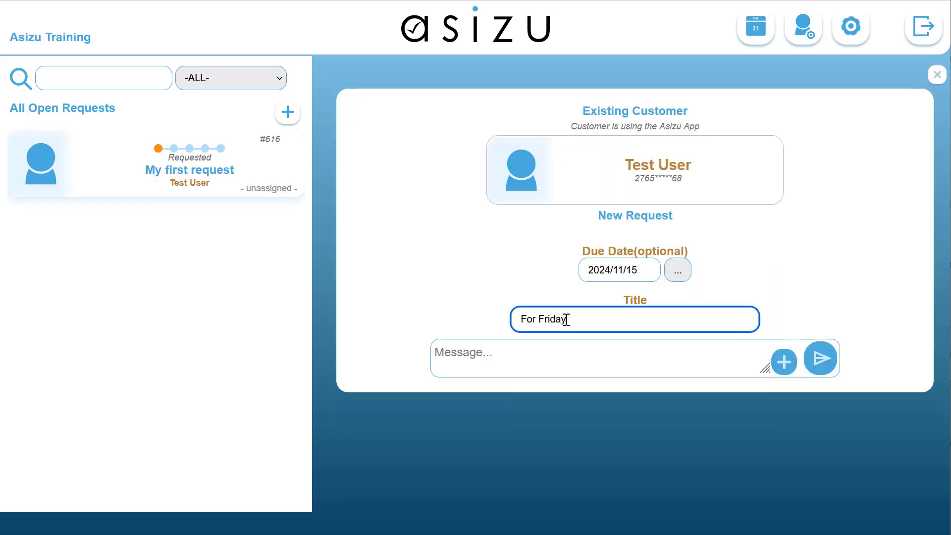
{"action": "left_click", "coordinate": [532, 364]}
{"action": "type", "text": "This request is for Fr"}
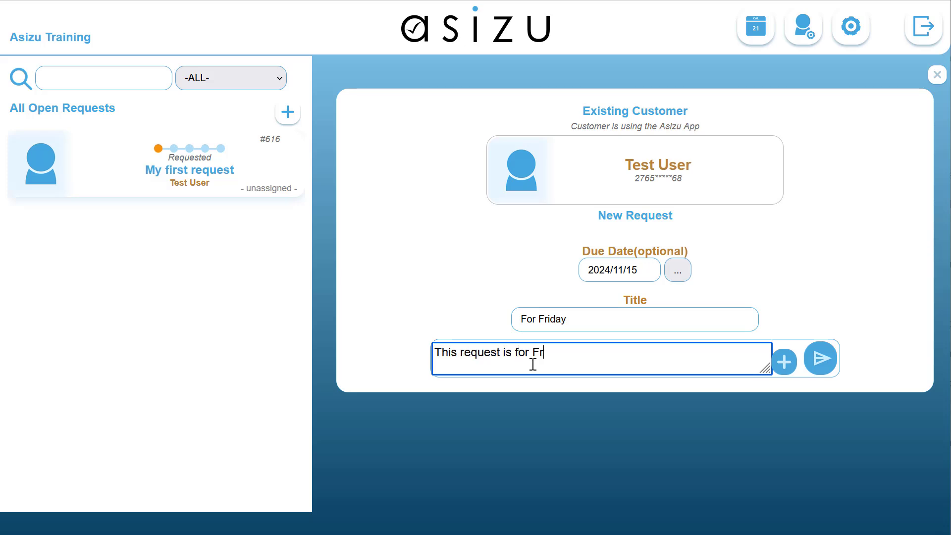
{"action": "type", "text": "iday"}
{"action": "left_click", "coordinate": [820, 360]}
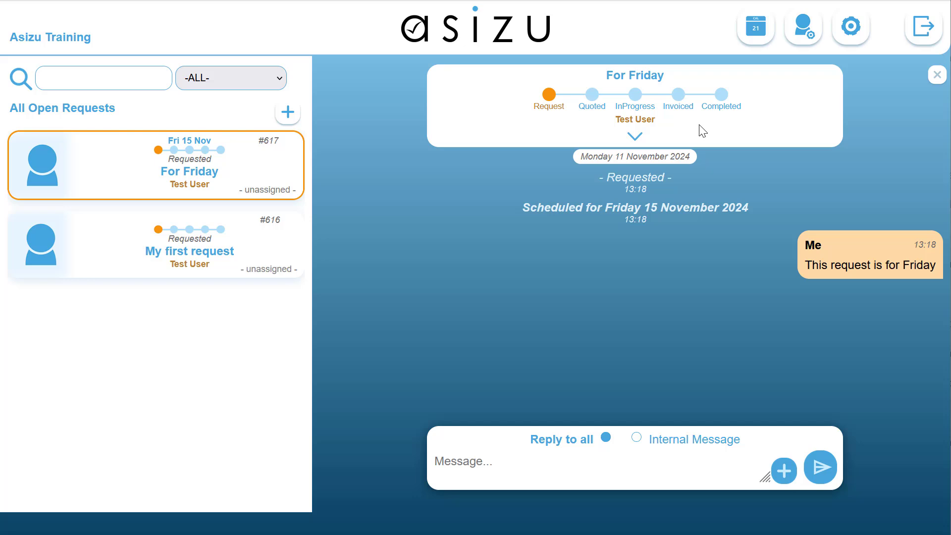
Step: Examine the schedule calendar and the requests scheduled for 14 and 15 November 2024
{"action": "left_click", "coordinate": [756, 31]}
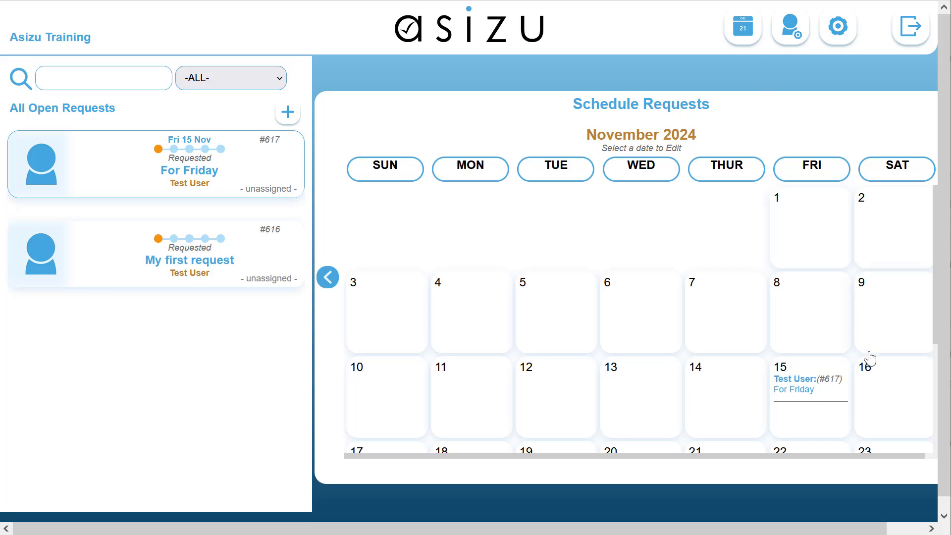
{"action": "scroll", "coordinate": [869, 360], "scroll_direction": "down", "scroll_amount": 2}
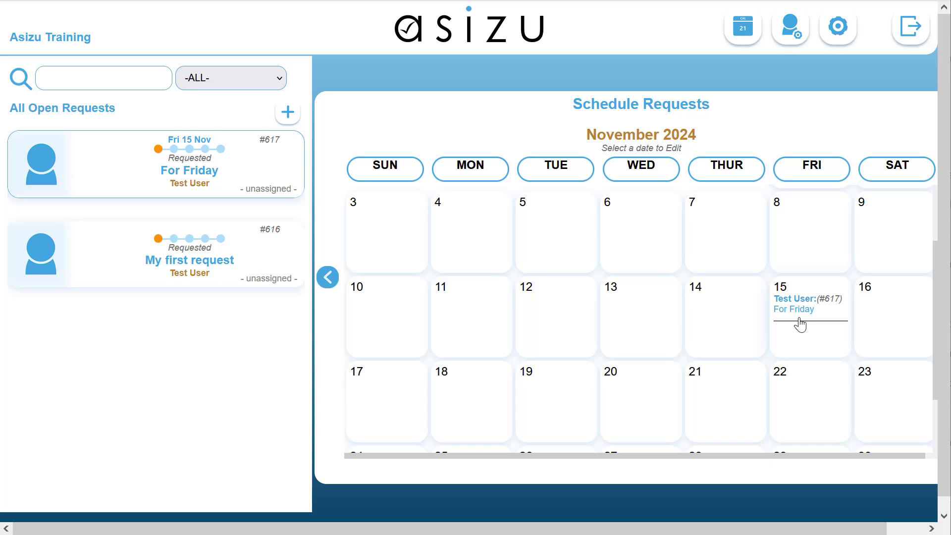
{"action": "left_click", "coordinate": [706, 312]}
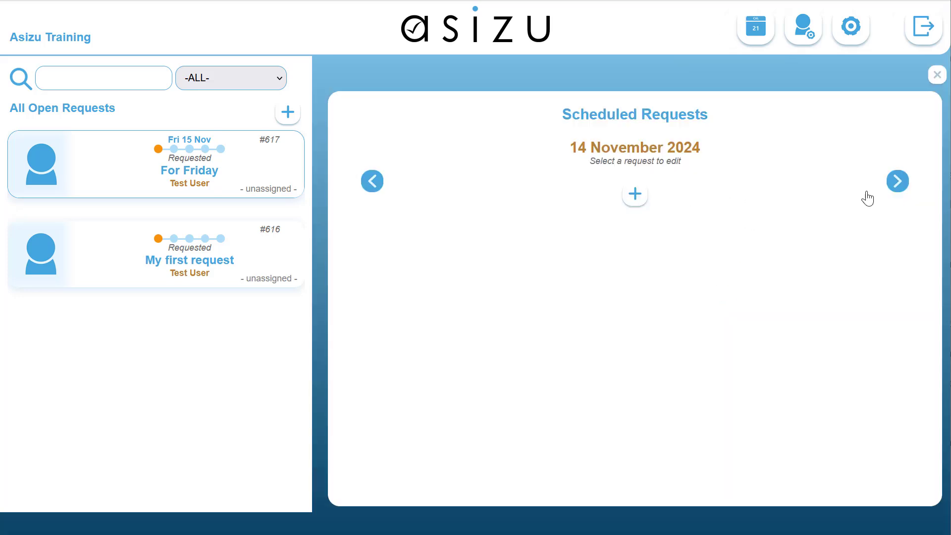
{"action": "left_click", "coordinate": [897, 185]}
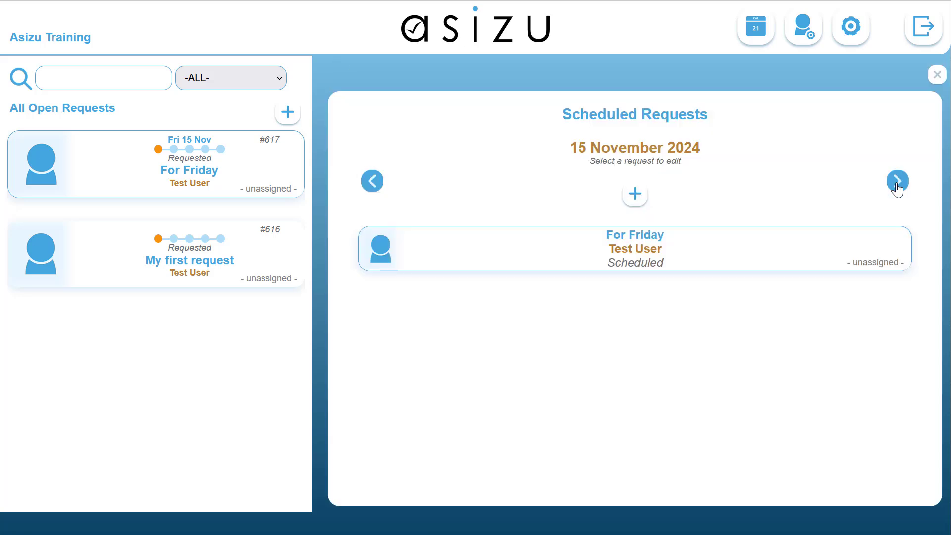
{"action": "left_click", "coordinate": [374, 187]}
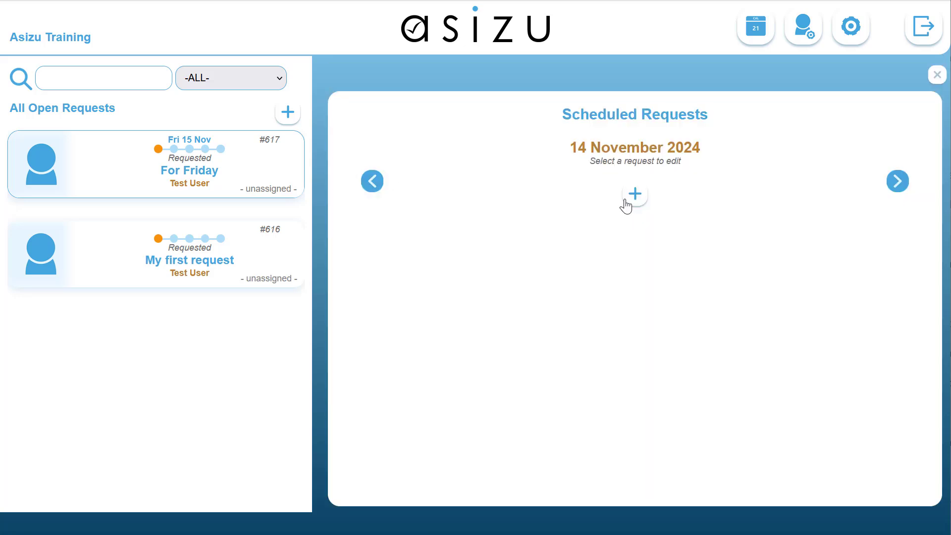
Step: Add a scheduled request on 14 November 2024 for the previous customer and set it to repeat every week
{"action": "left_click", "coordinate": [636, 198]}
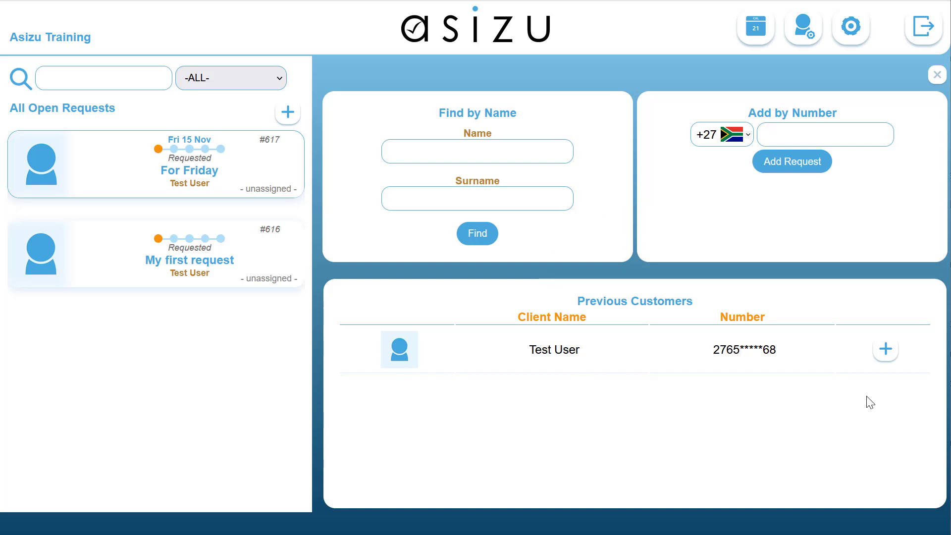
{"action": "left_click", "coordinate": [886, 349]}
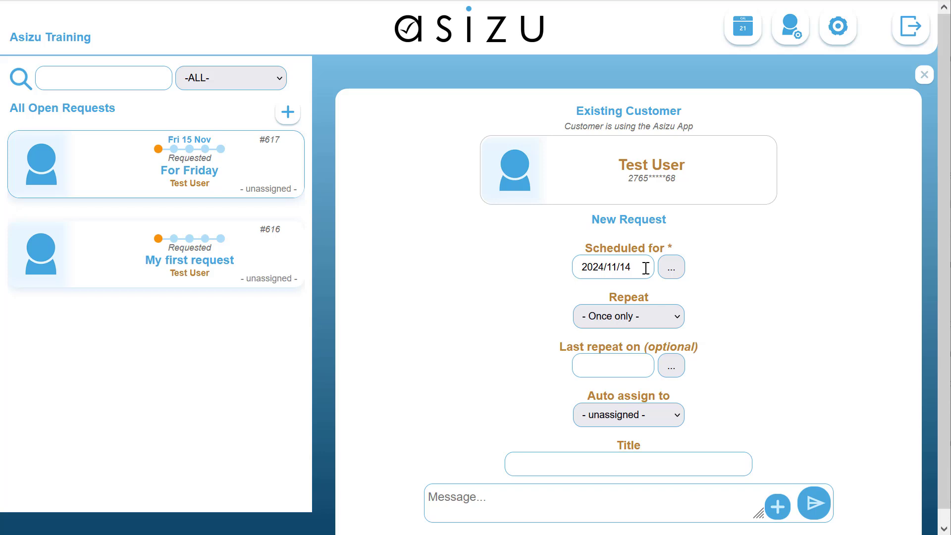
{"action": "left_click", "coordinate": [678, 317]}
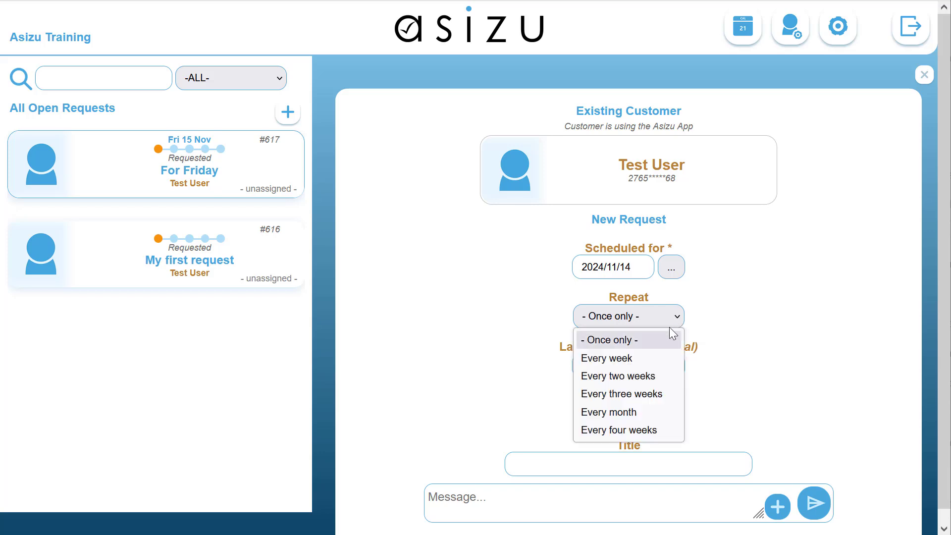
{"action": "left_click", "coordinate": [653, 359]}
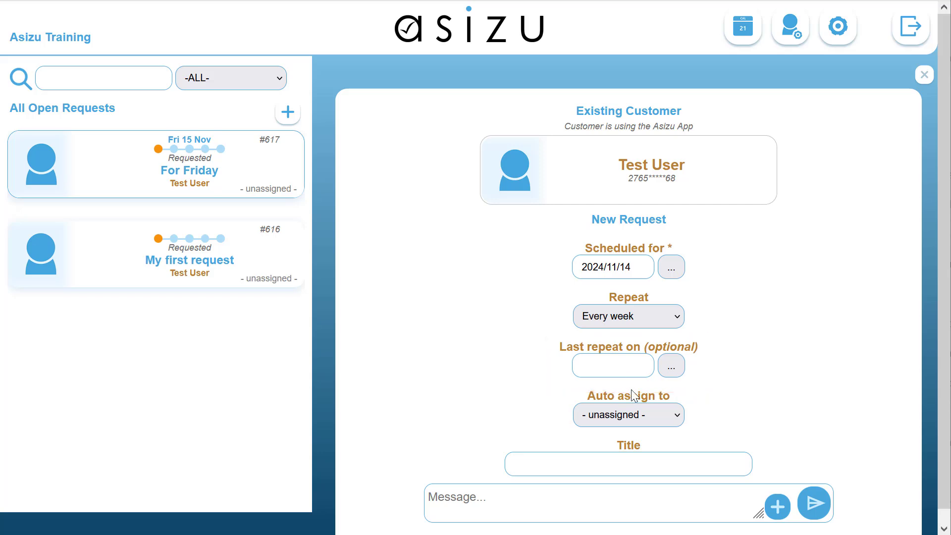
{"action": "left_click", "coordinate": [673, 417]}
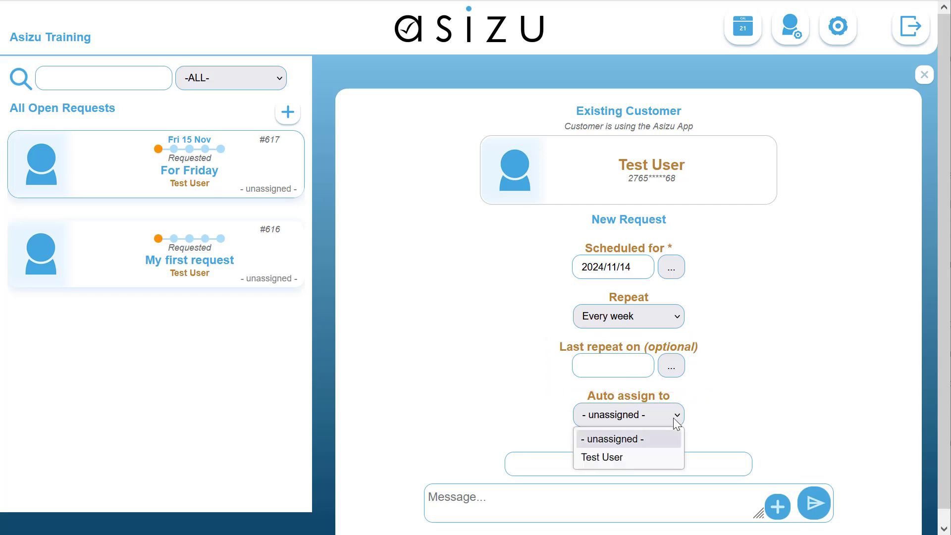
{"action": "left_click", "coordinate": [661, 458]}
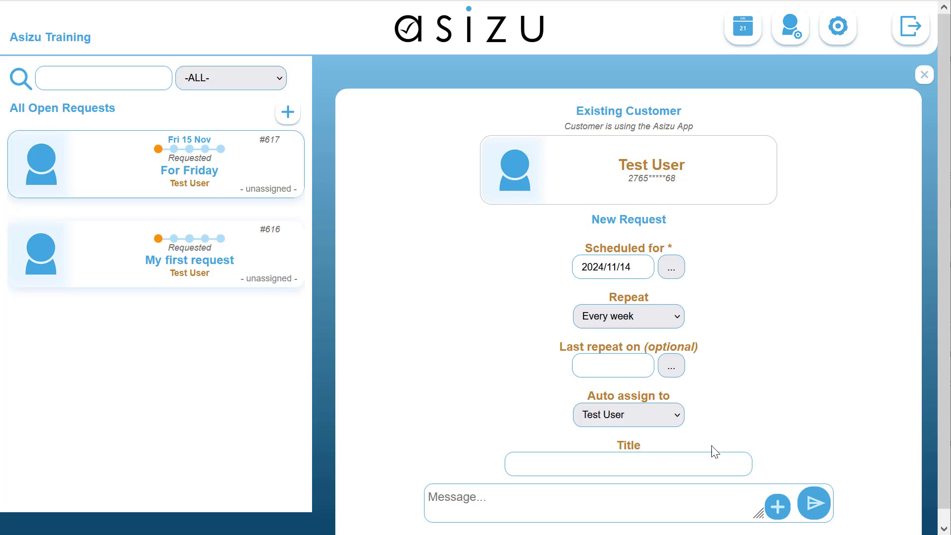
{"action": "left_click", "coordinate": [679, 417]}
{"action": "left_click", "coordinate": [665, 436]}
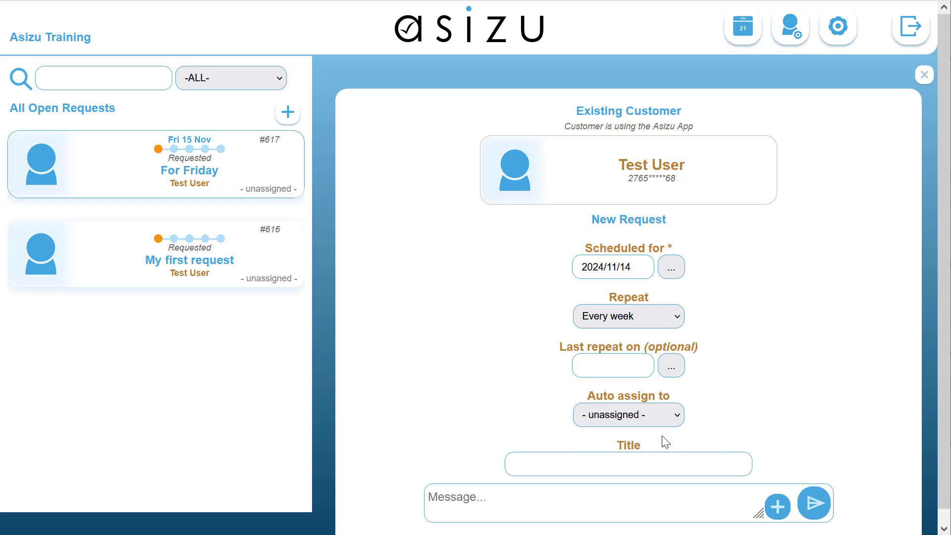
Step: Title the scheduled request "My first schedule" and submit it with the message "Do this every Thursday"
{"action": "left_click", "coordinate": [614, 459]}
{"action": "type", "text": "My first schedule"}
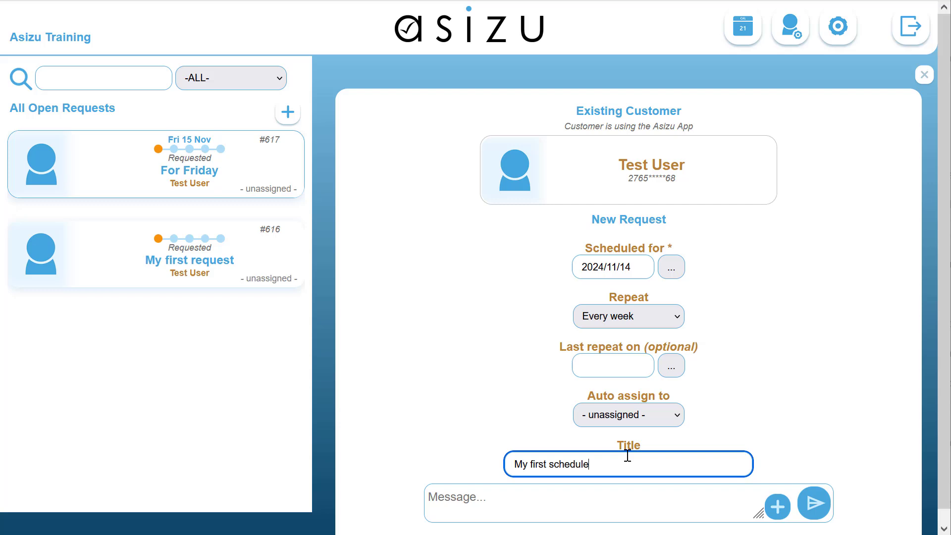
{"action": "left_click", "coordinate": [555, 507]}
{"action": "type", "text": "Do this every Thursday"}
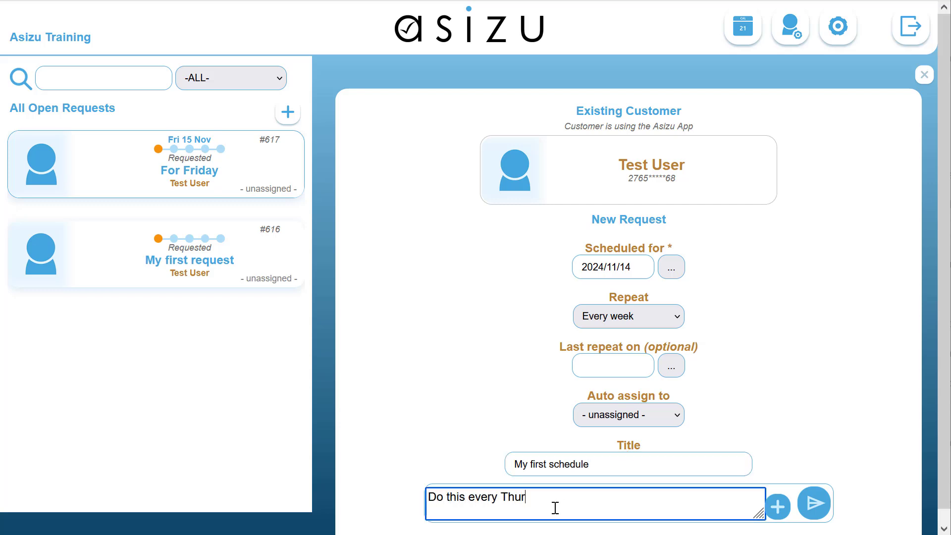
{"action": "left_click", "coordinate": [812, 505]}
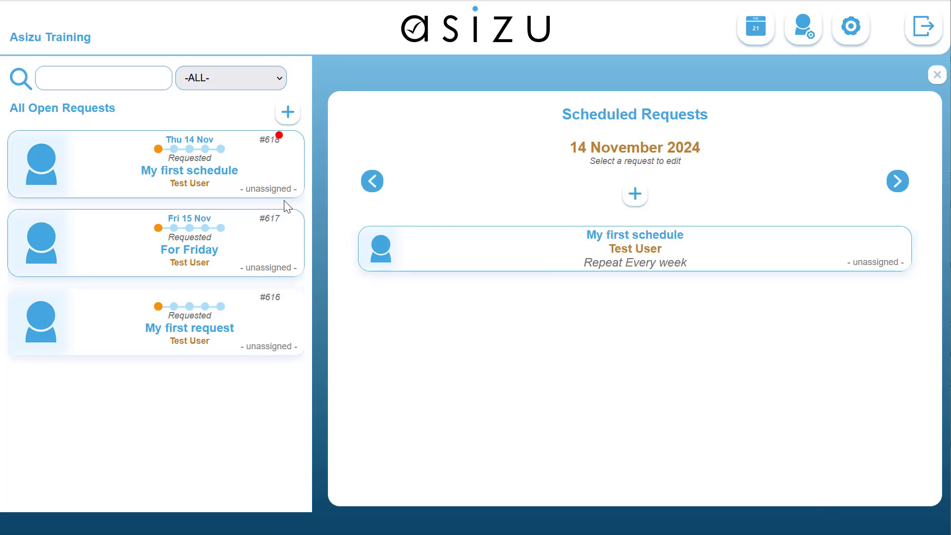
Step: Review the weekly repeats of "My first schedule" in the November 2024 schedule calendar
{"action": "left_click", "coordinate": [753, 29]}
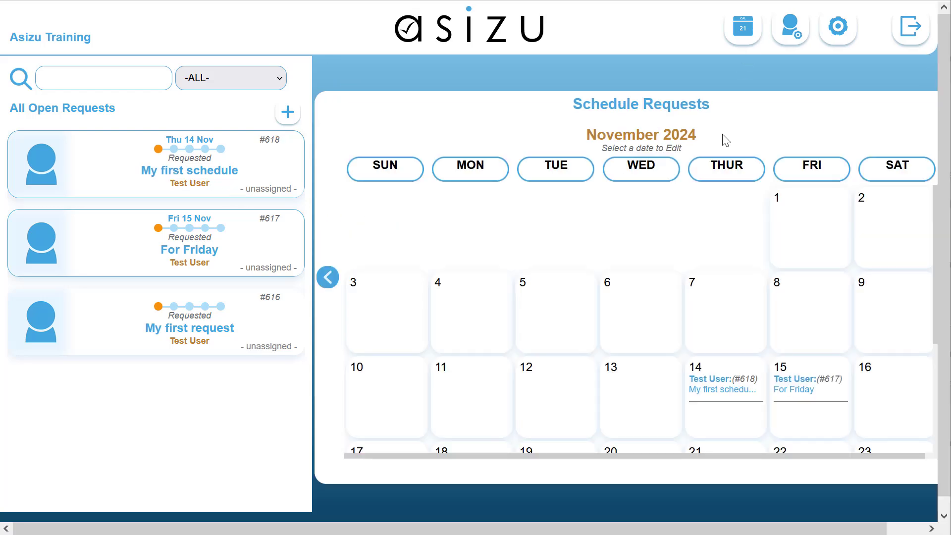
{"action": "scroll", "coordinate": [755, 312], "scroll_direction": "down", "scroll_amount": 2}
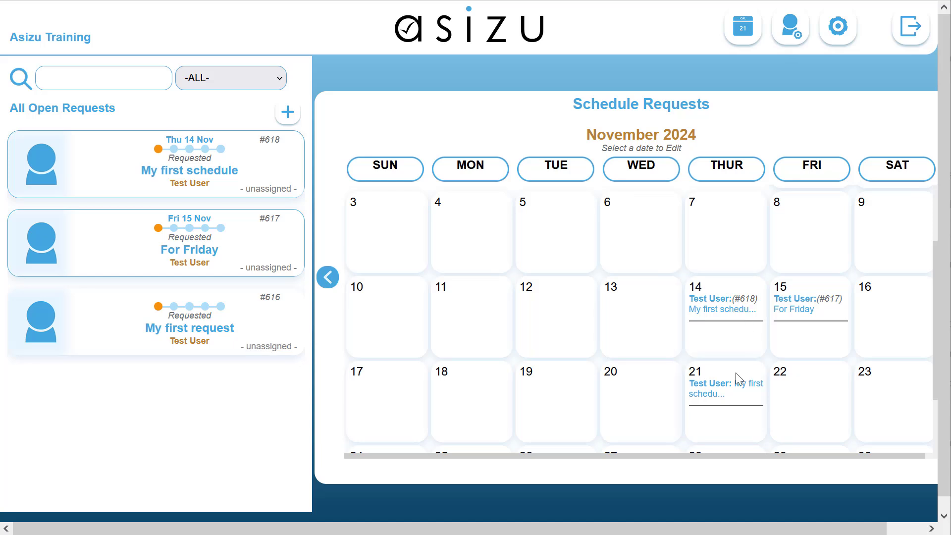
{"action": "scroll", "coordinate": [736, 377], "scroll_direction": "down", "scroll_amount": 3}
{"action": "scroll", "coordinate": [757, 513], "scroll_direction": "up", "scroll_amount": 1}
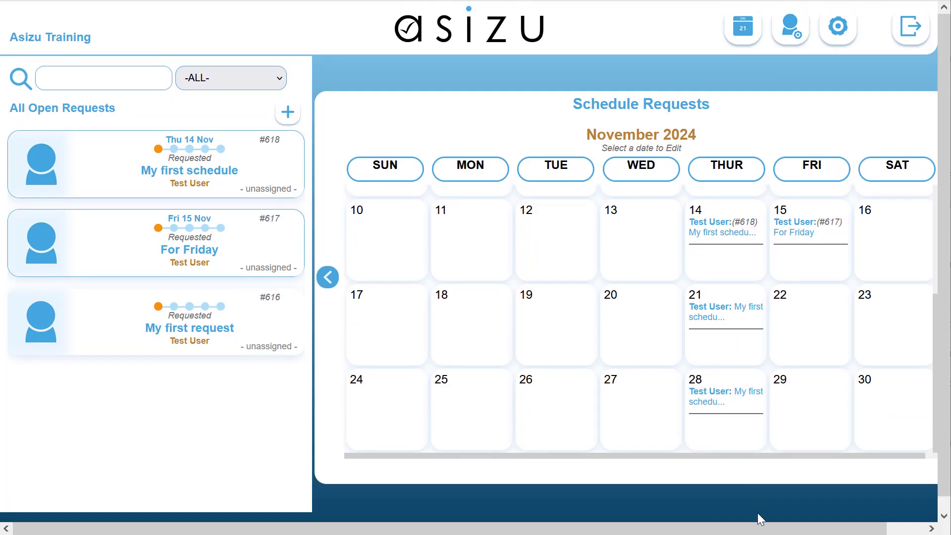